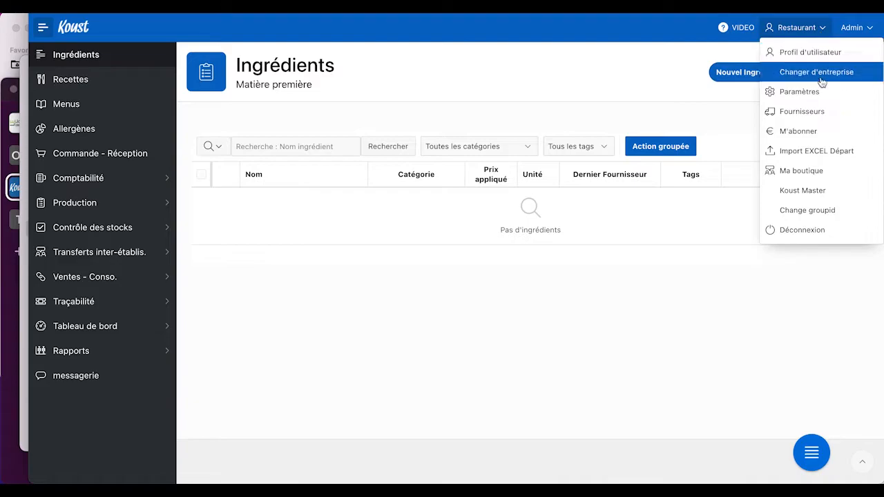
Step: Go to the Excel ingredient import, download the example CSV file and open it in Excel
left_click(810, 155)
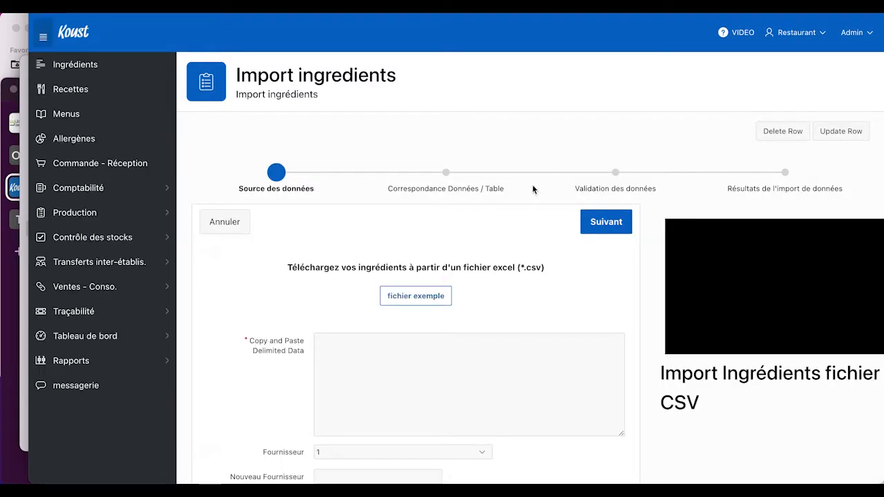
left_click(409, 267)
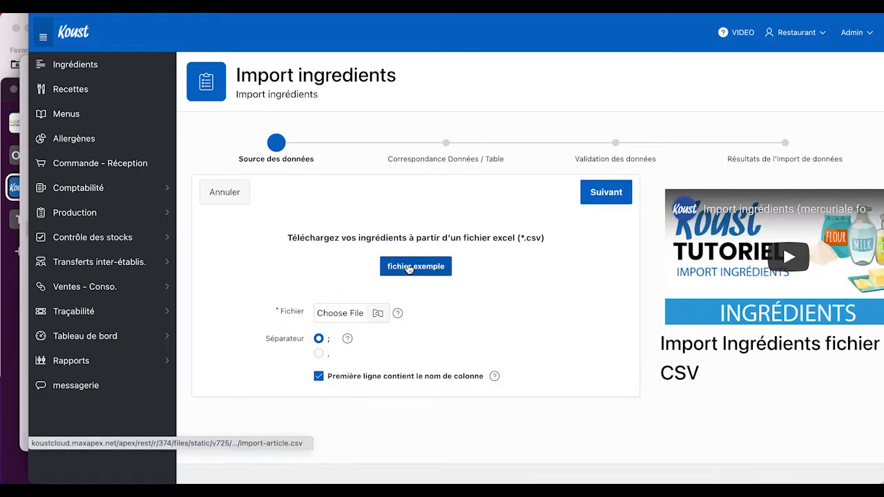
left_click(163, 468)
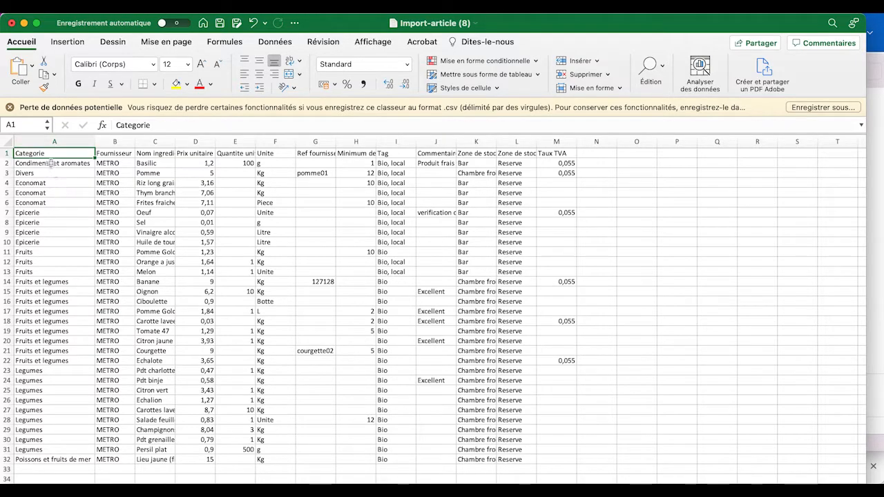
Step: Fit the Fournisseur, Nom ingredient, Prix unitaire and Quantite unitaire columns to their contents
left_click_drag(61, 167, 61, 323)
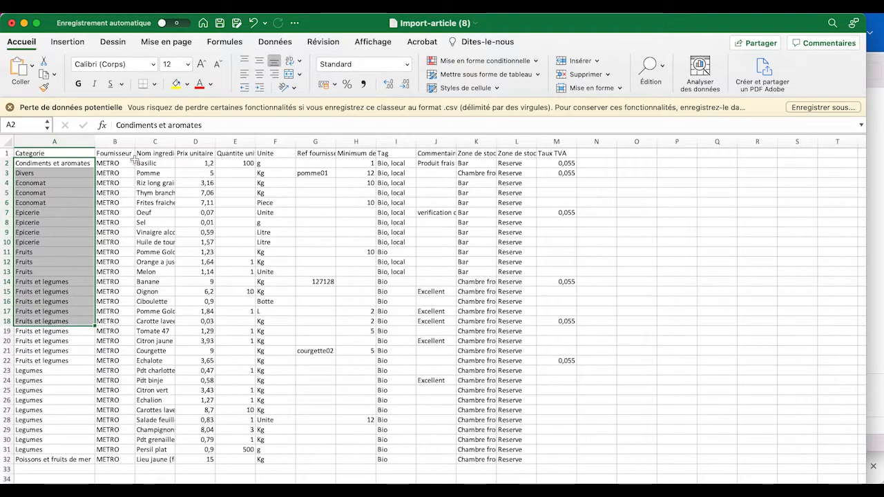
left_click_drag(136, 142, 136, 142)
left_click(123, 200)
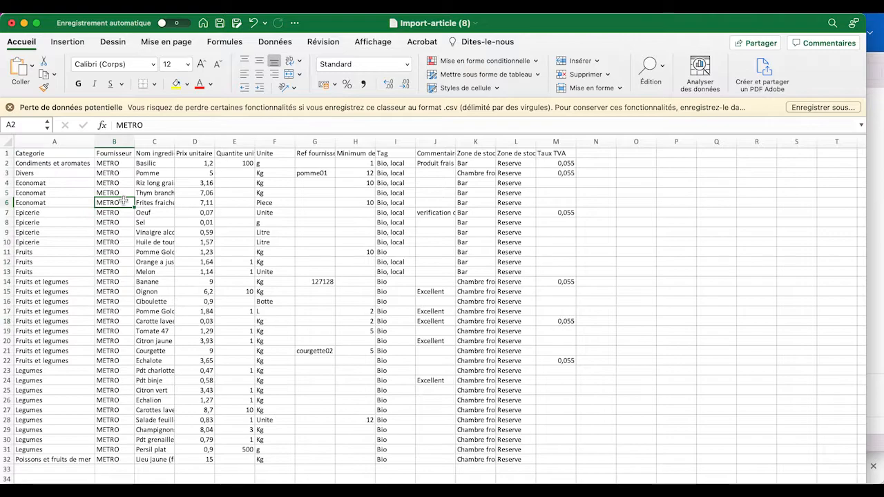
scroll(123, 200, "down", 5)
scroll(123, 200, "up", 5)
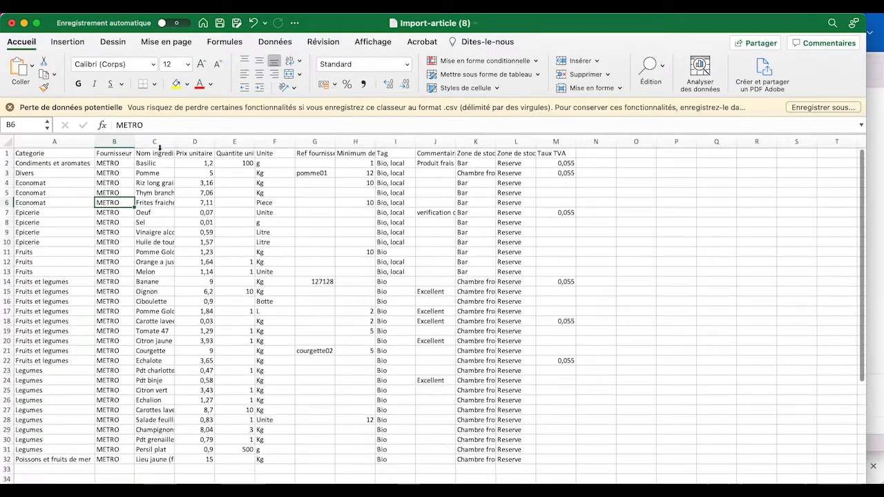
left_click_drag(176, 147, 315, 146)
left_click(357, 142)
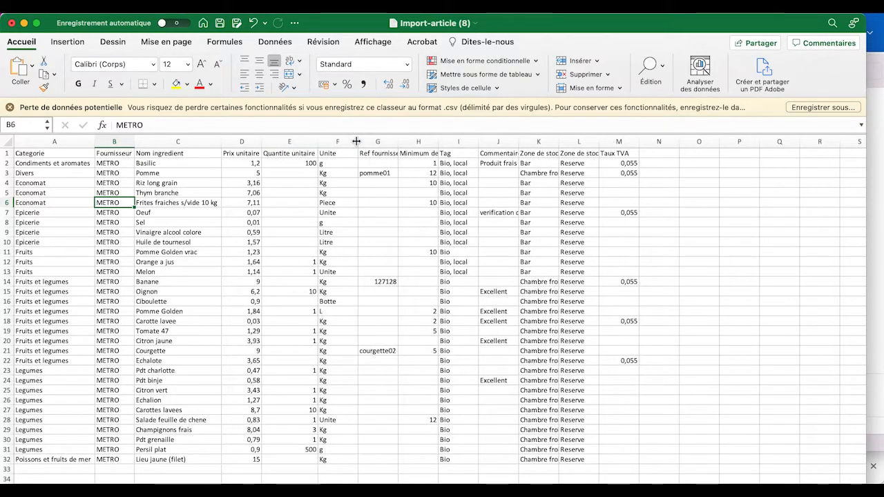
left_click_drag(290, 153, 325, 240)
left_click(324, 164)
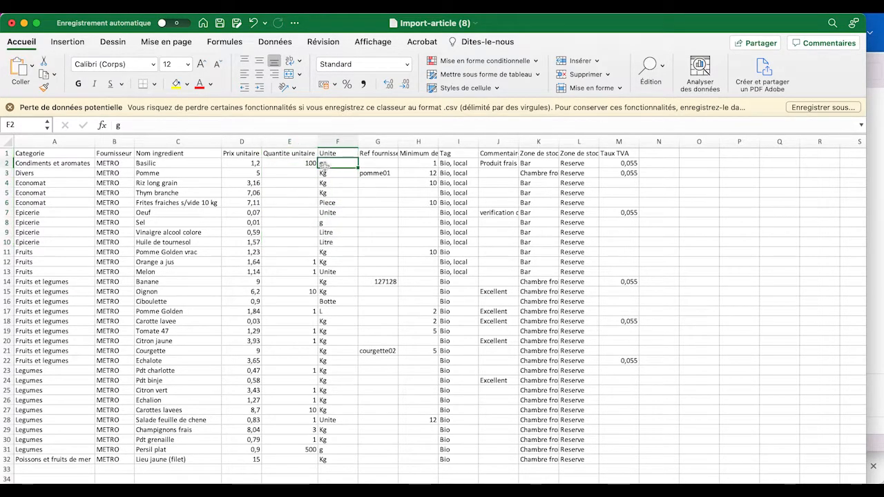
type("100")
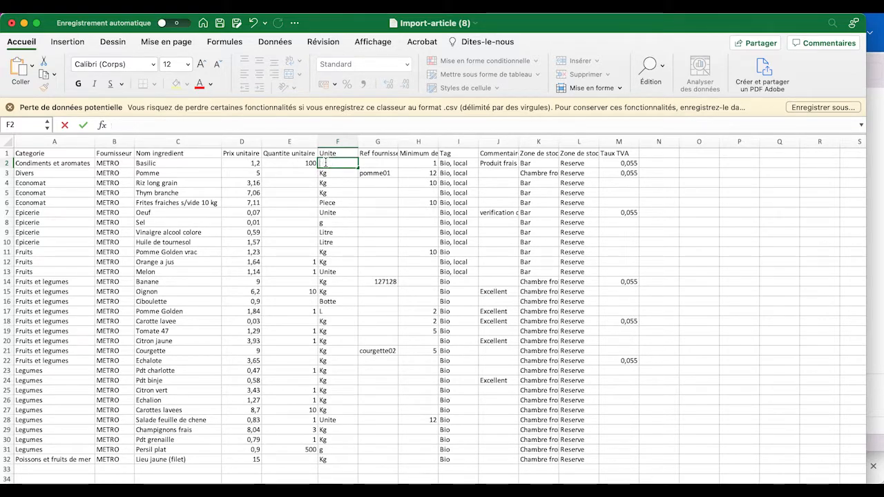
key("Return")
Step: Examine the unit price, unit quantity and unit of the Basilic row
left_click(301, 163)
left_click(310, 163)
left_click(323, 166)
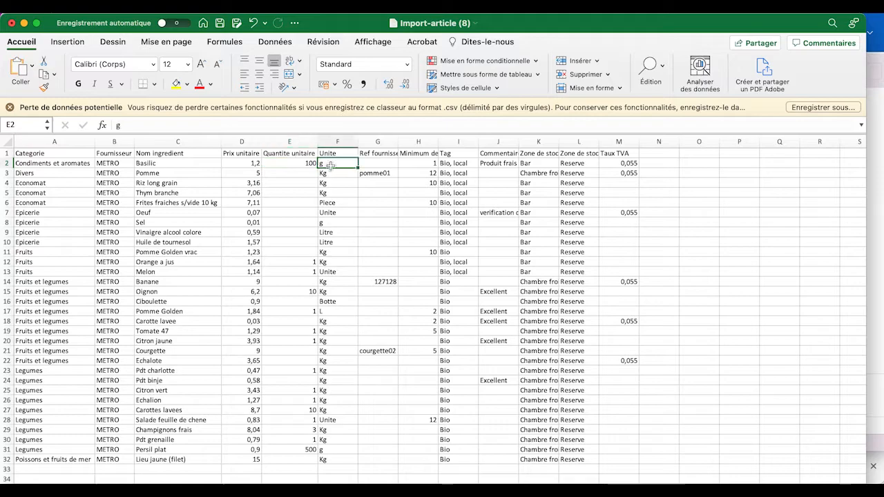
left_click(249, 163)
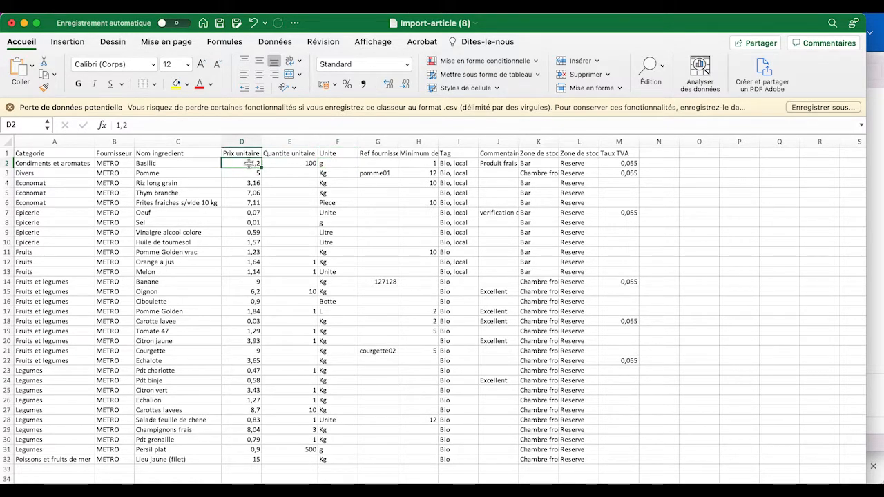
left_click_drag(280, 164, 324, 163)
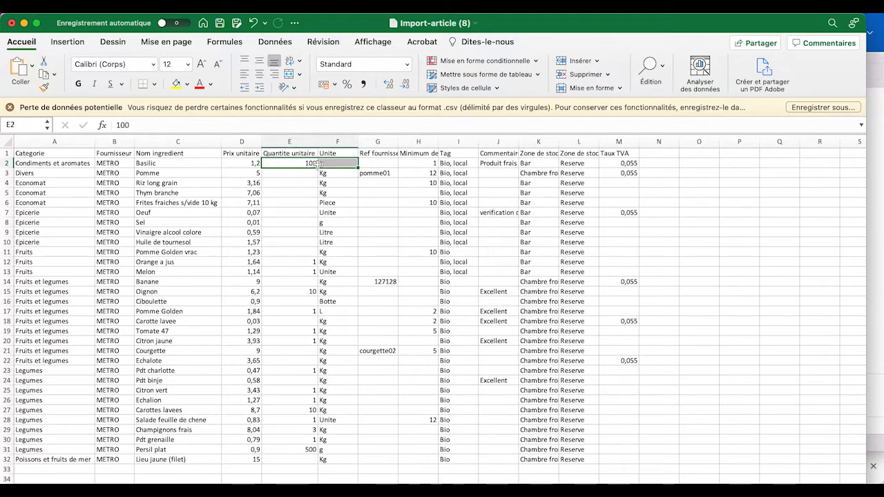
left_click(321, 164)
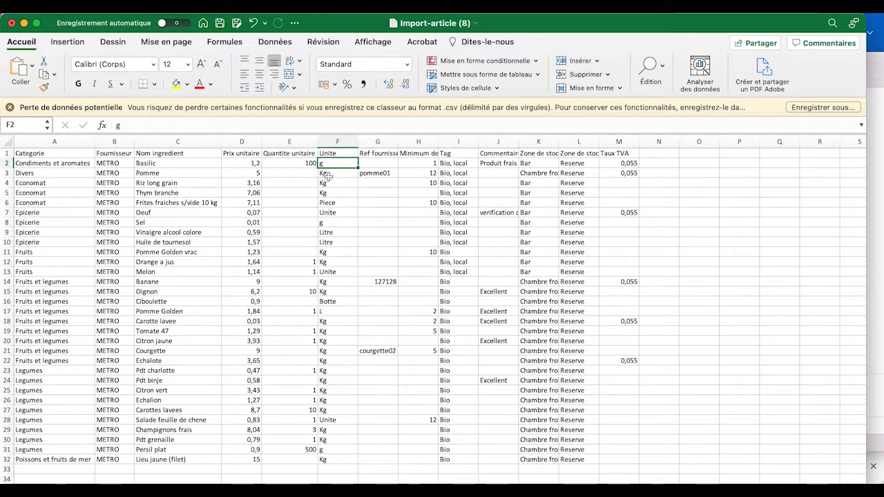
Step: Fit the Ref fournisseur and Minimum de commande (nombre) columns to their contents
double_click(398, 142)
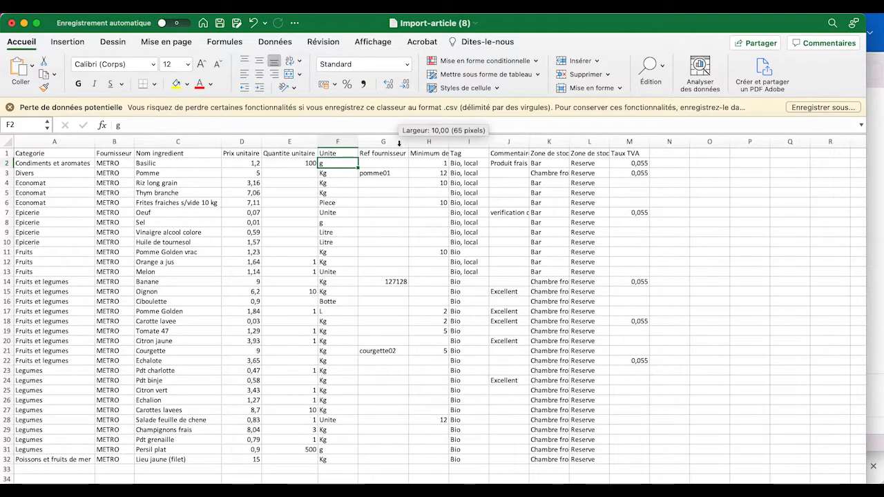
left_click_drag(449, 143, 449, 143)
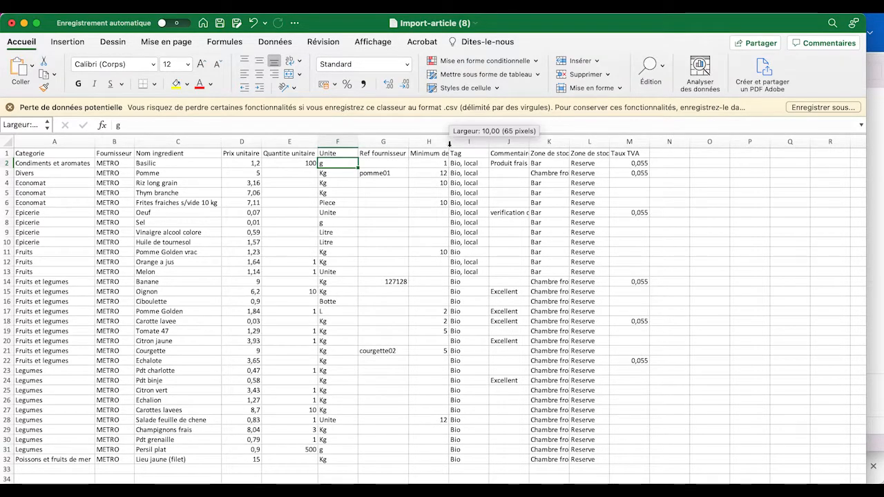
double_click(449, 142)
Step: Examine how the minimum order quantity of the Pomme row relates to its unit
left_click(455, 174)
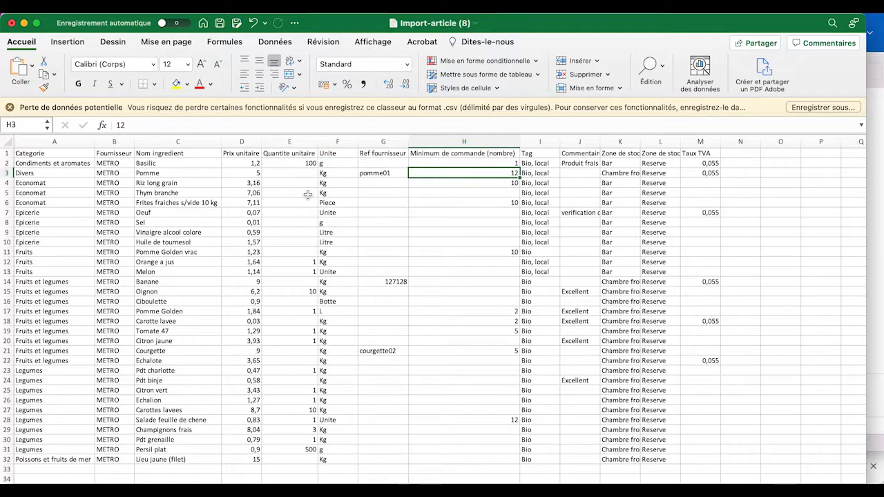
key("Left")
key("Left")
left_click(454, 180)
left_click(335, 173)
left_click(418, 173)
left_click(334, 174)
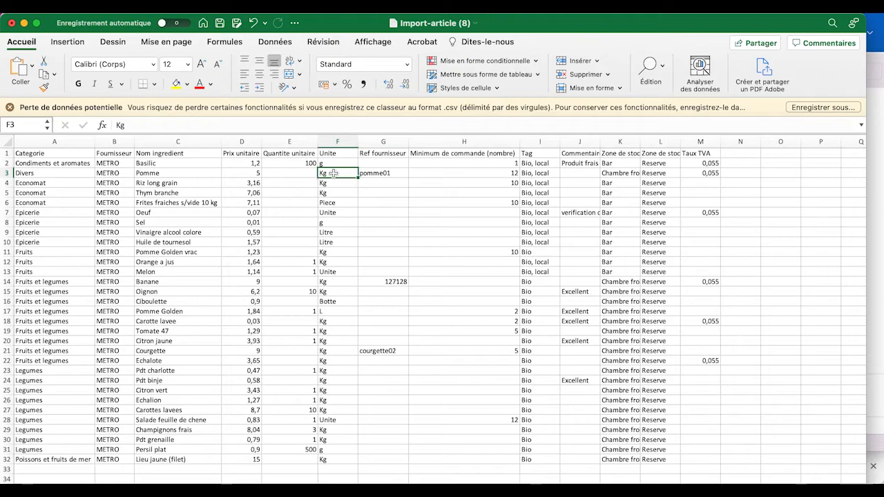
left_click(200, 176)
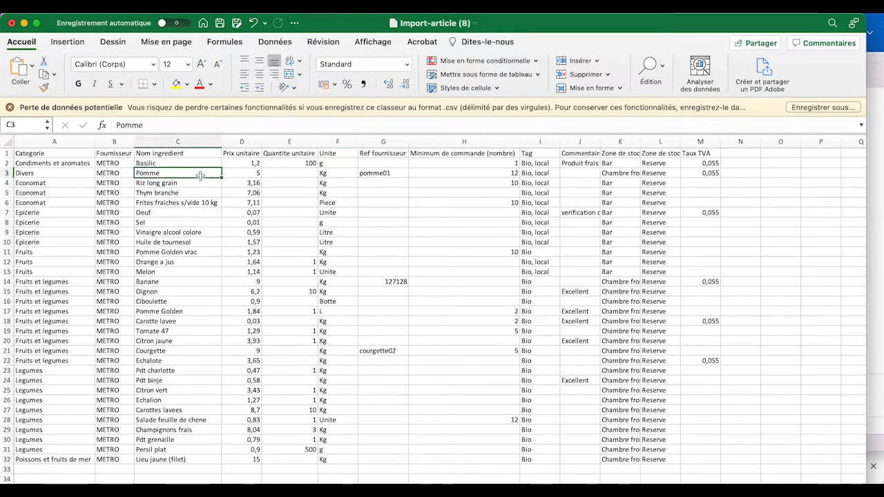
left_click(337, 178)
left_click(437, 166)
left_click(439, 174)
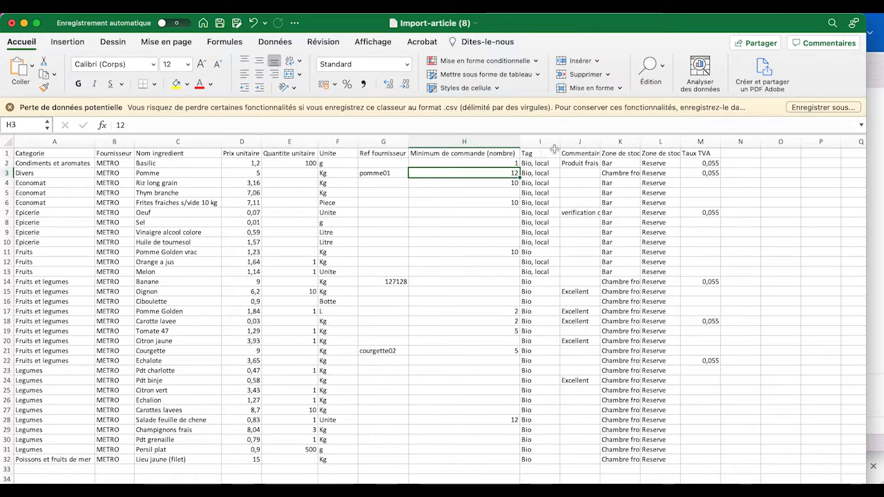
Step: Fit the Tag column to its contents and review the tags of the Pomme and Riz long grain rows
left_click_drag(560, 145, 561, 145)
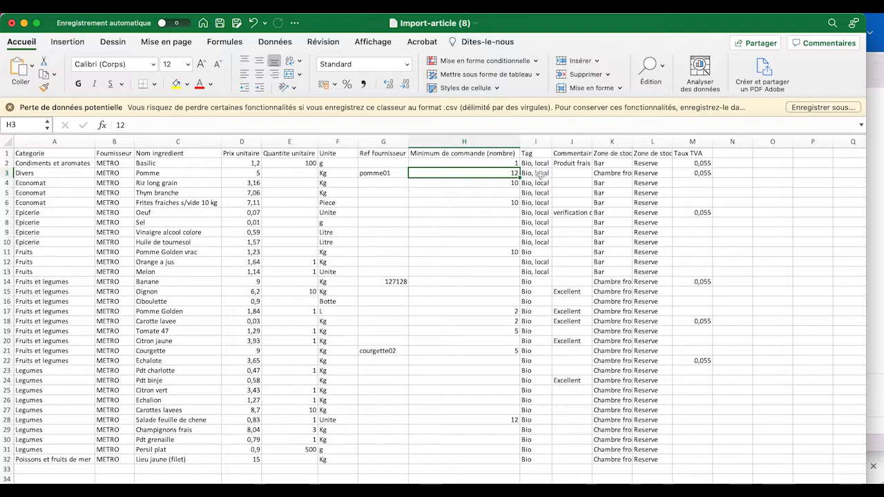
left_click(526, 173)
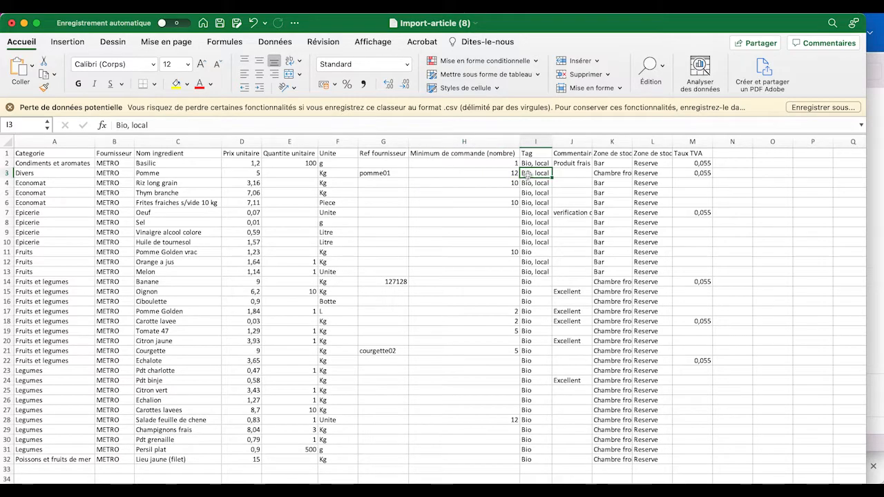
left_click(526, 183)
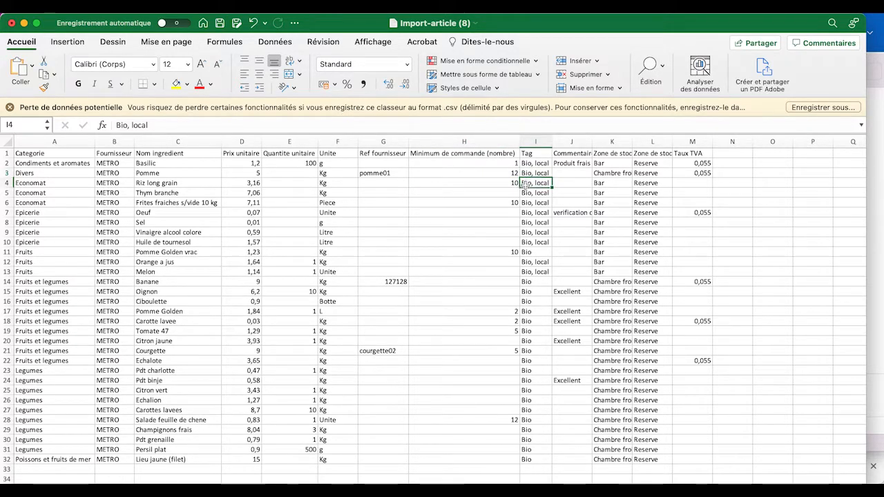
left_click(526, 173)
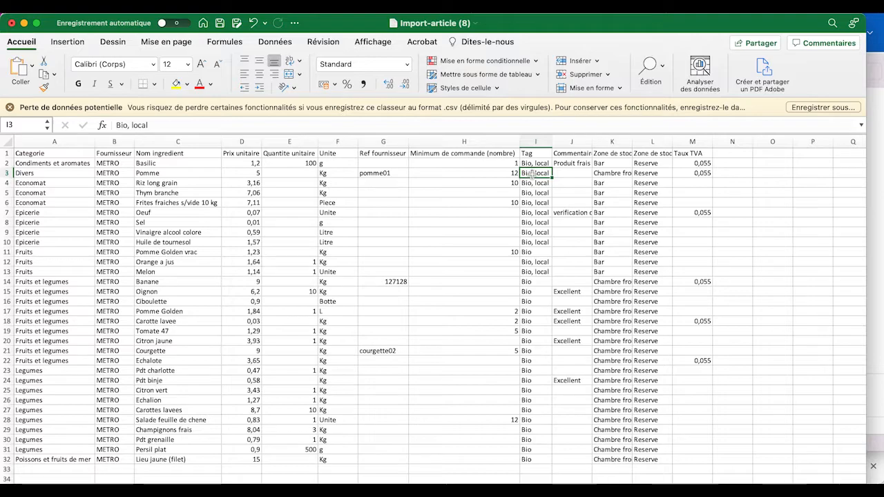
left_click(532, 183)
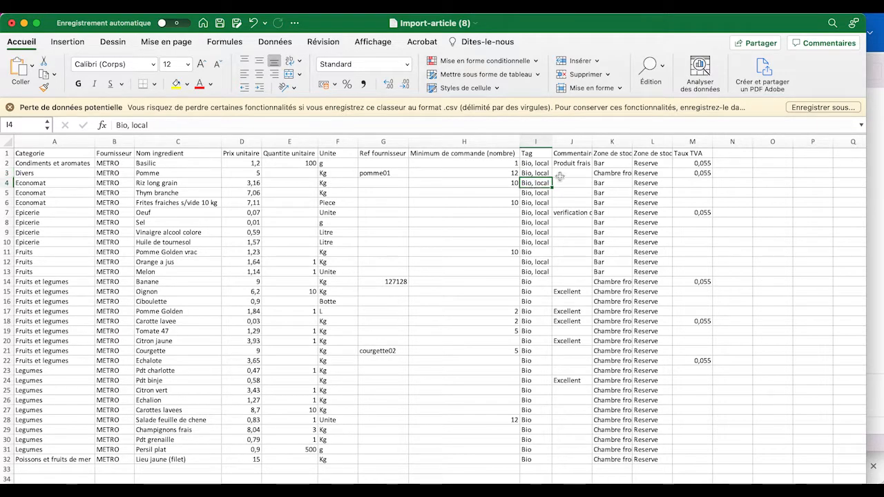
Step: Fit the Commentaire, Zone de stockage 1 and Zone de stockage 2 columns to their contents
double_click(592, 142)
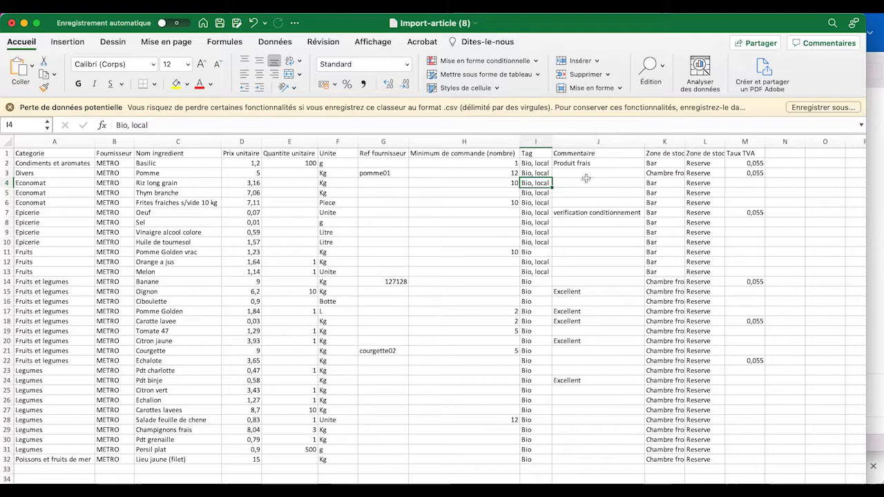
left_click(585, 179)
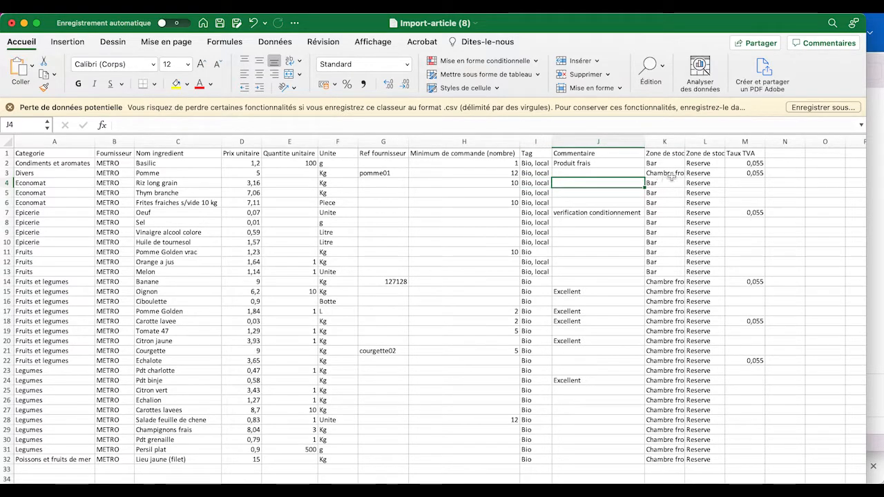
double_click(684, 141)
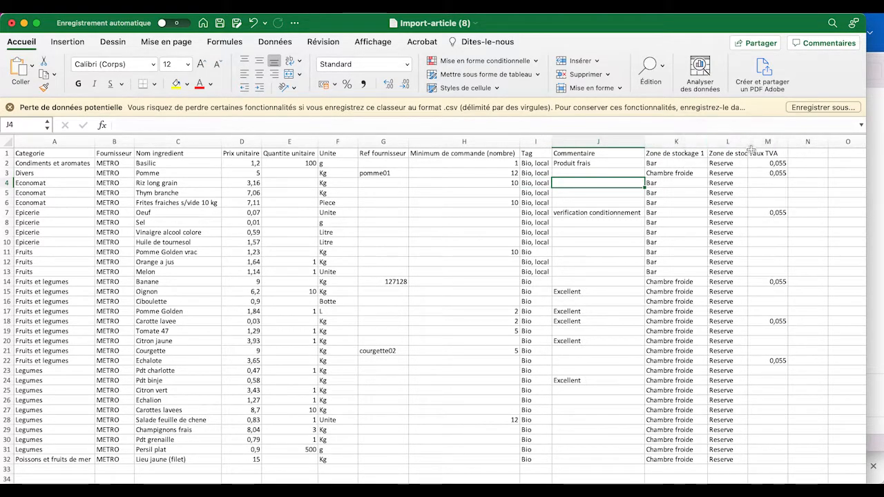
double_click(747, 142)
left_click(739, 170)
left_click(693, 173)
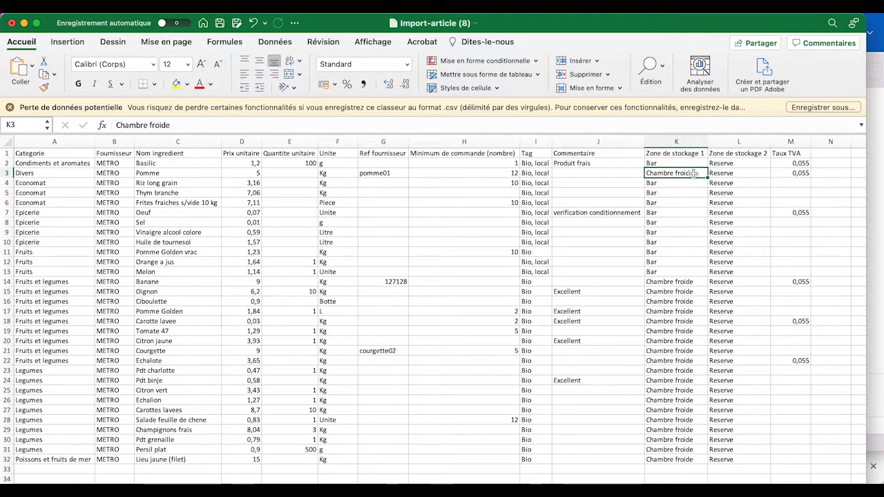
Step: Examine the Taux TVA column for the Pomme and Riz long grain rows
left_click(787, 172)
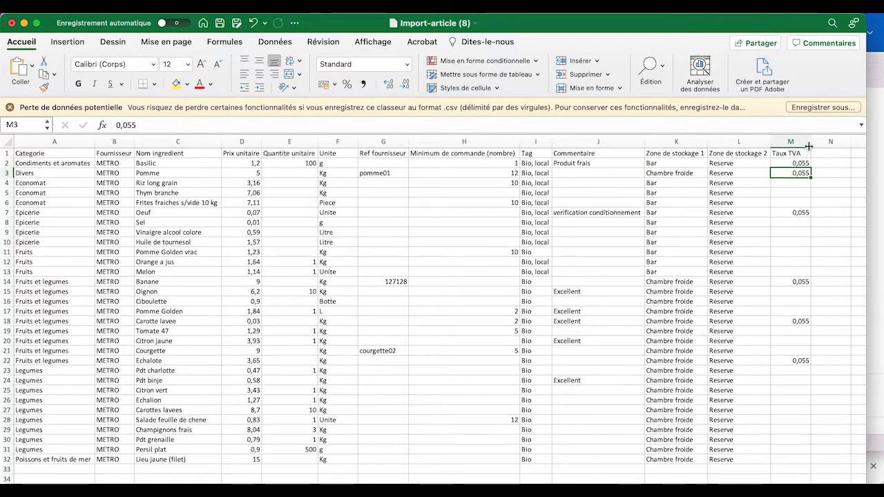
left_click(794, 185)
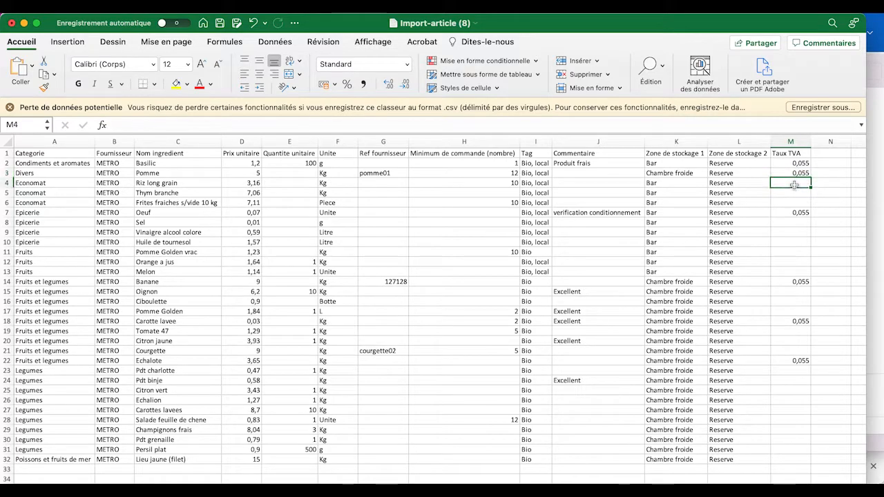
left_click(792, 176)
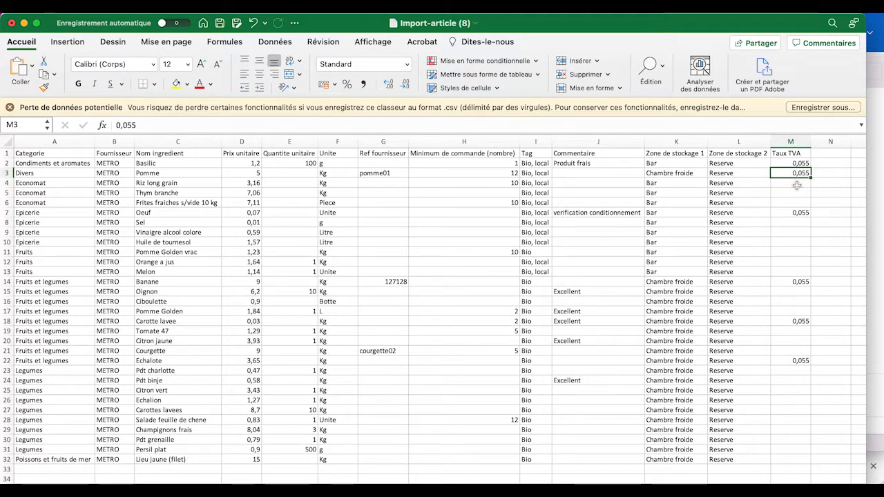
left_click(795, 187)
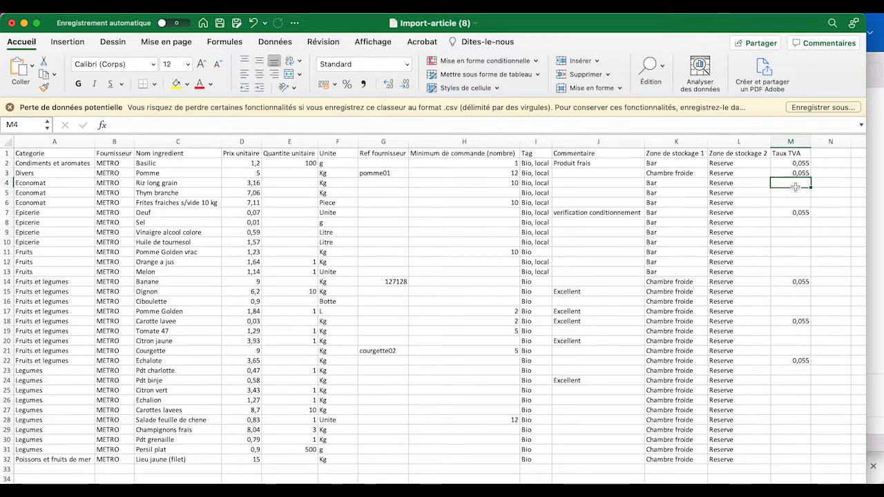
left_click(793, 174)
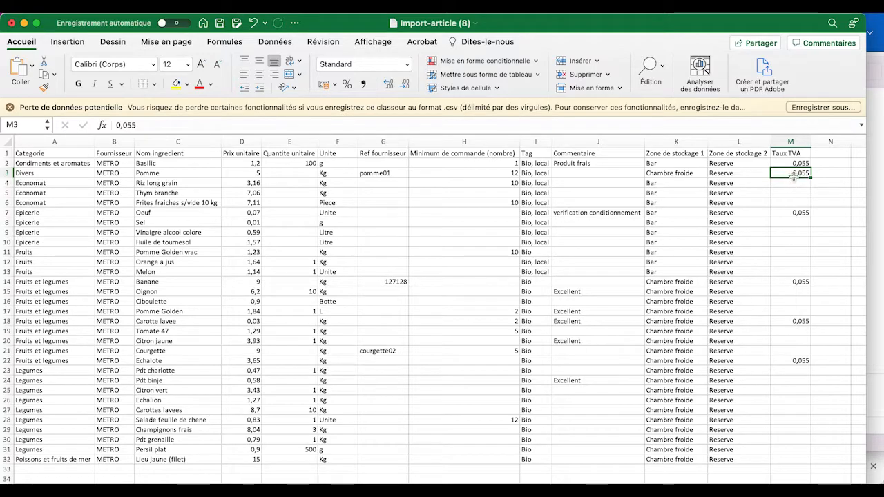
Step: Review the Prix unitaire, Quantite unitaire and Minimum de commande (nombre) column headings
left_click(243, 185)
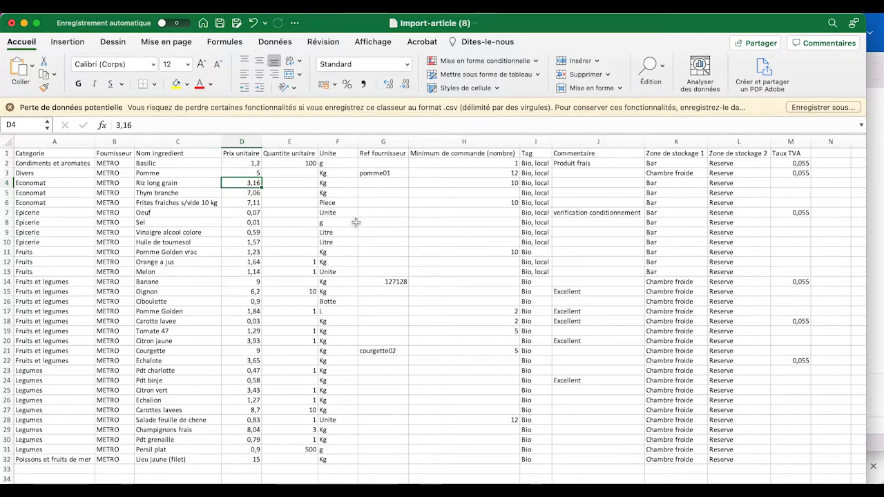
left_click(255, 153)
left_click(280, 152)
left_click(437, 153)
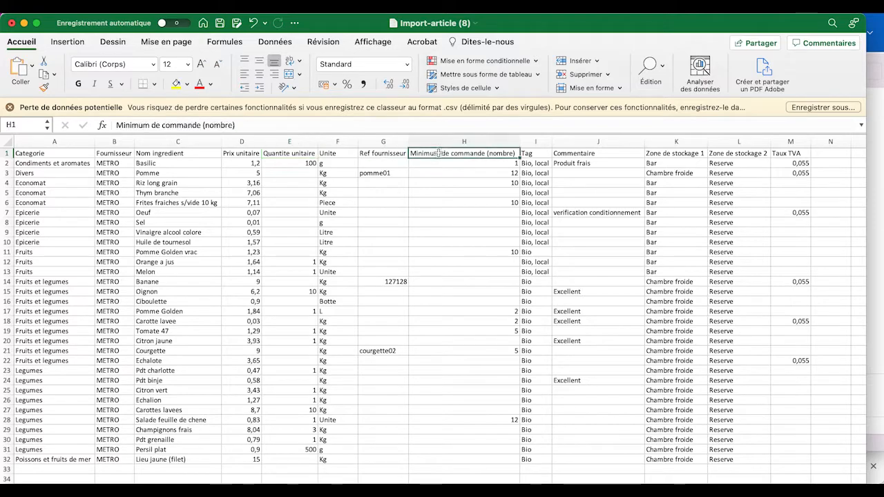
Step: Review the Tag and Commentaire column headings
left_click(542, 154)
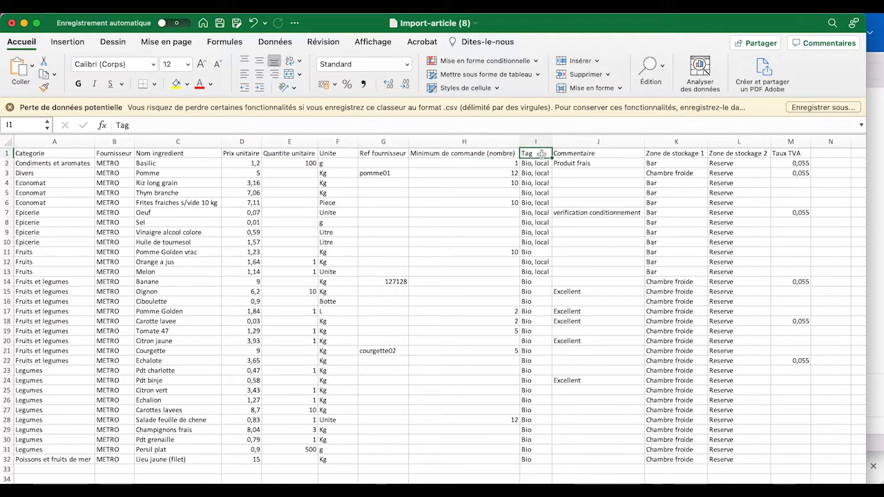
left_click(555, 154)
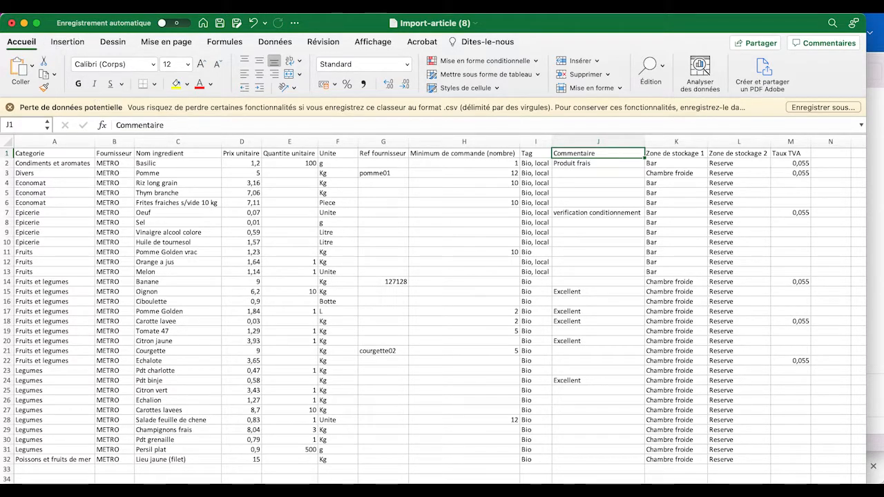
Step: Save the workbook as Import-article (8).csv in Téléchargements, using the CSV (séparateur : point-virgule) format
left_click(73, 7)
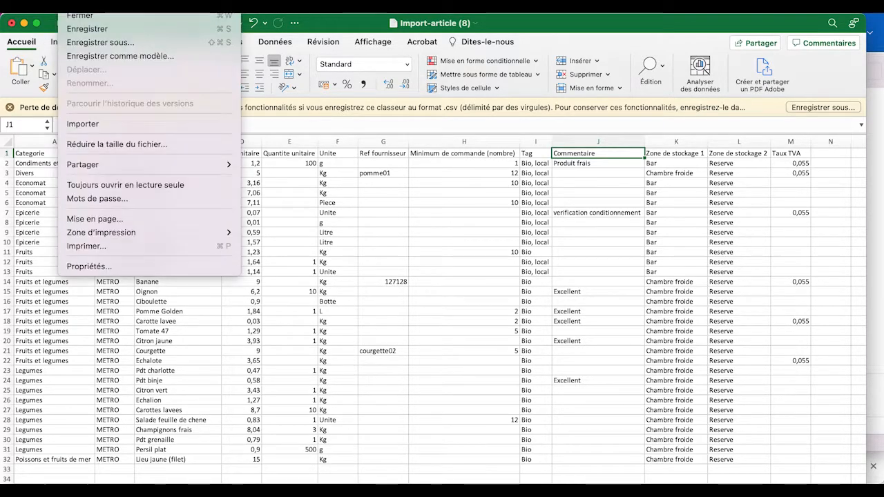
left_click(100, 42)
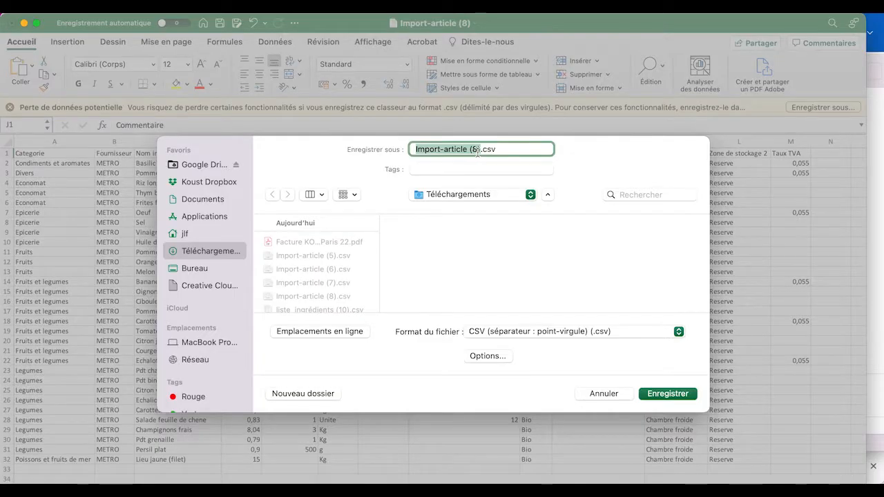
left_click(517, 333)
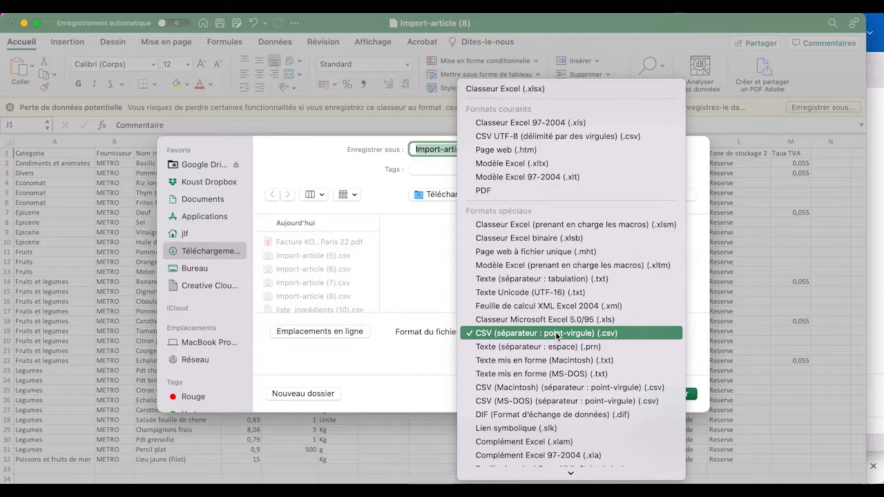
left_click(556, 335)
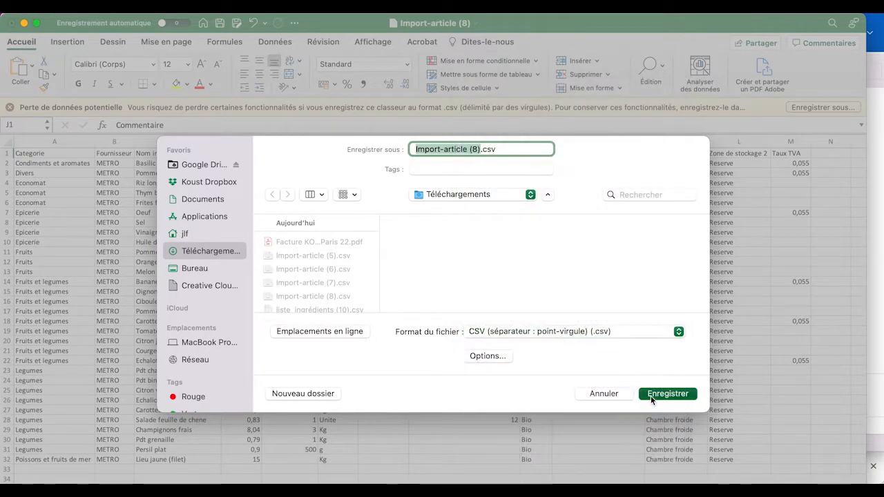
left_click(650, 395)
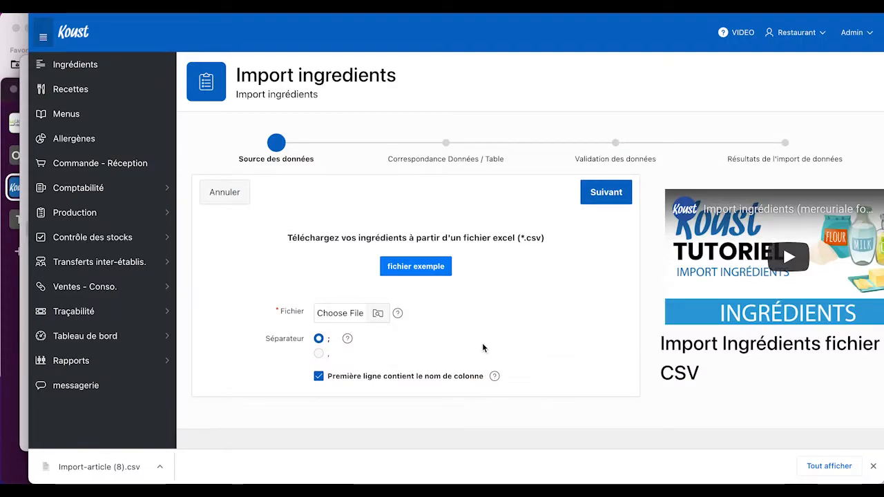
Step: In Koust's ingredient import, load Import-article (8).csv as the source file and proceed to the column mapping
left_click(345, 314)
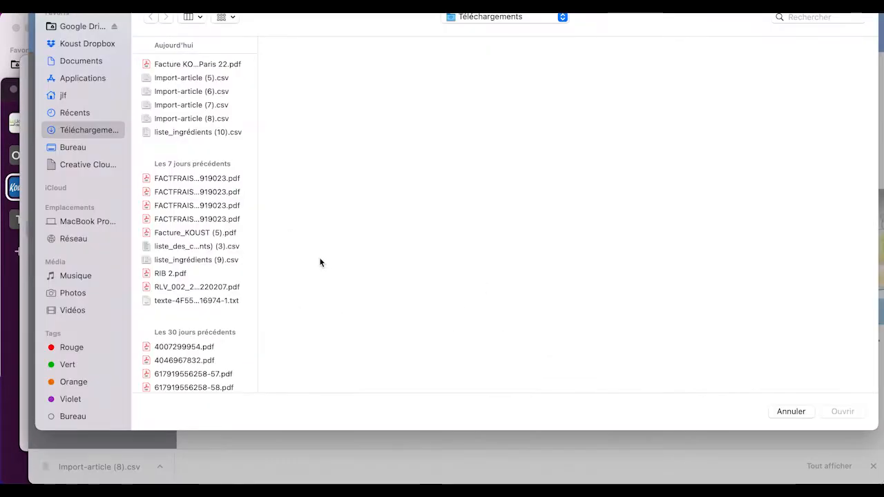
double_click(203, 120)
left_click(604, 193)
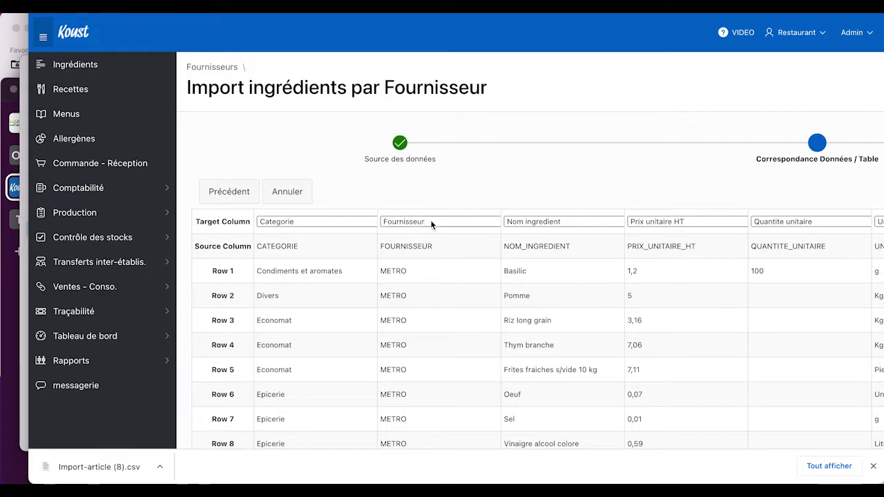
Step: Check the target-to-source column mapping, including Fournisseur, Quantite unitaire, Zone de stockage 2 and Taux TVA
left_click(433, 221)
left_click(432, 222)
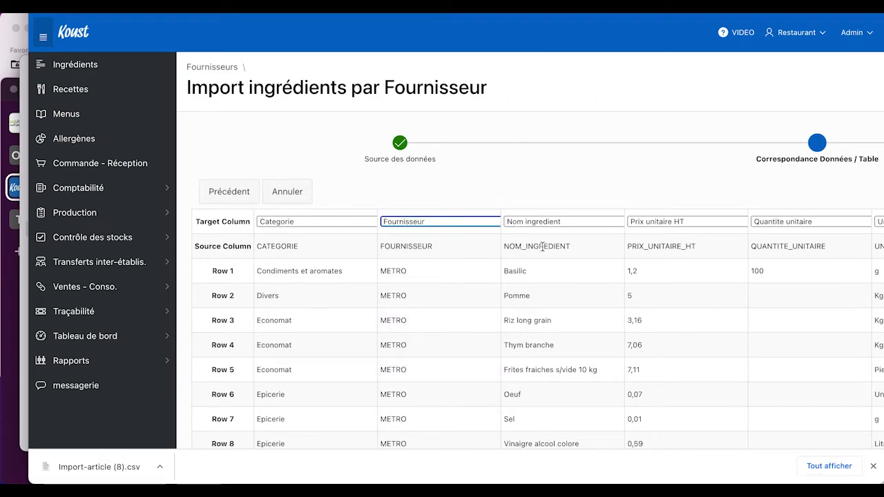
scroll(618, 231, "right", 4)
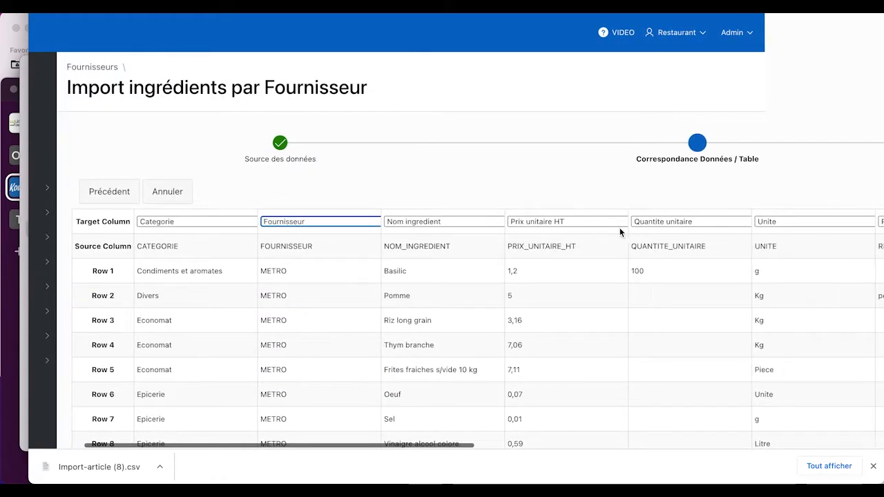
left_click(647, 221)
left_click(646, 222)
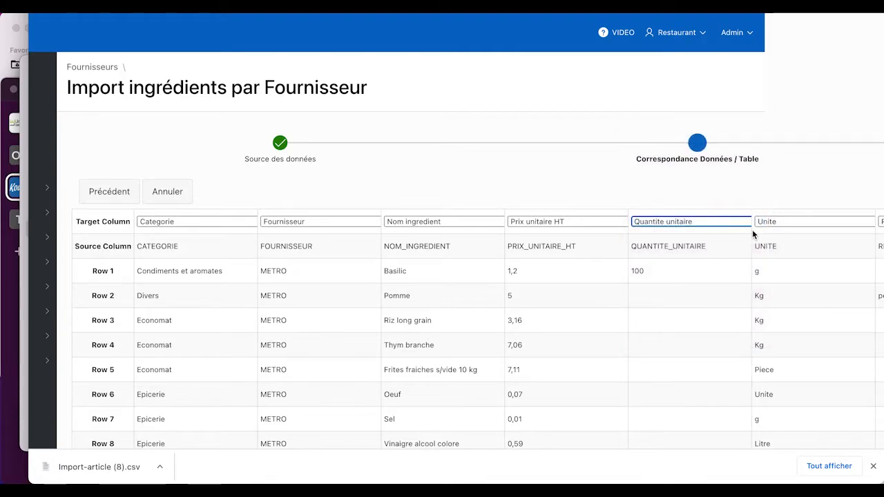
scroll(782, 252, "right", 20)
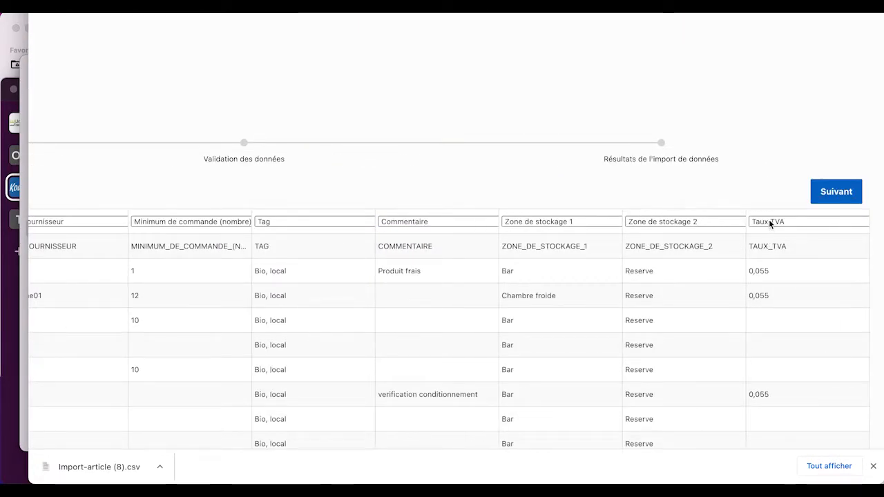
left_click(771, 222)
left_click(770, 221)
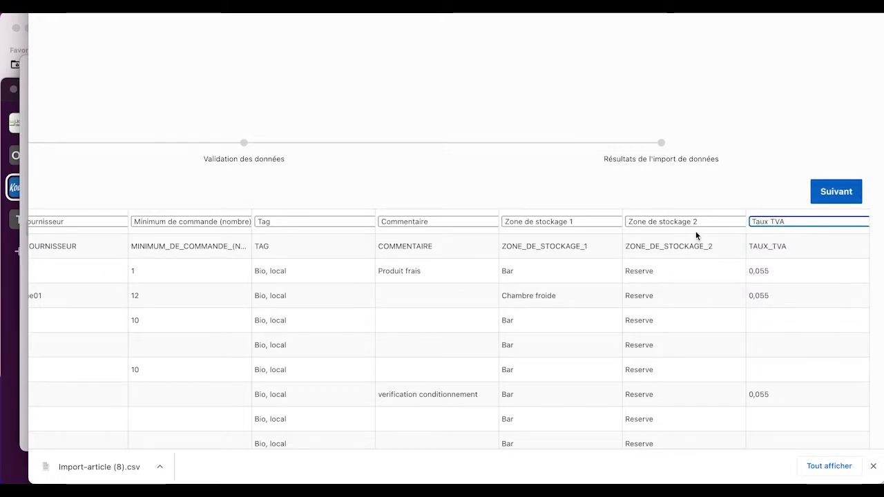
left_click(696, 222)
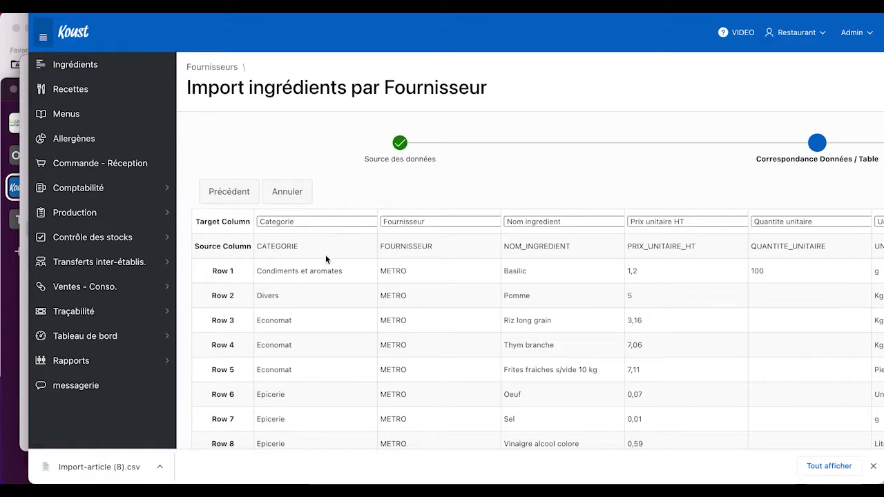
Step: Accept the column mapping and review the ingredient rows at the data validation stage
scroll(320, 329, "down", 1)
left_click(833, 193)
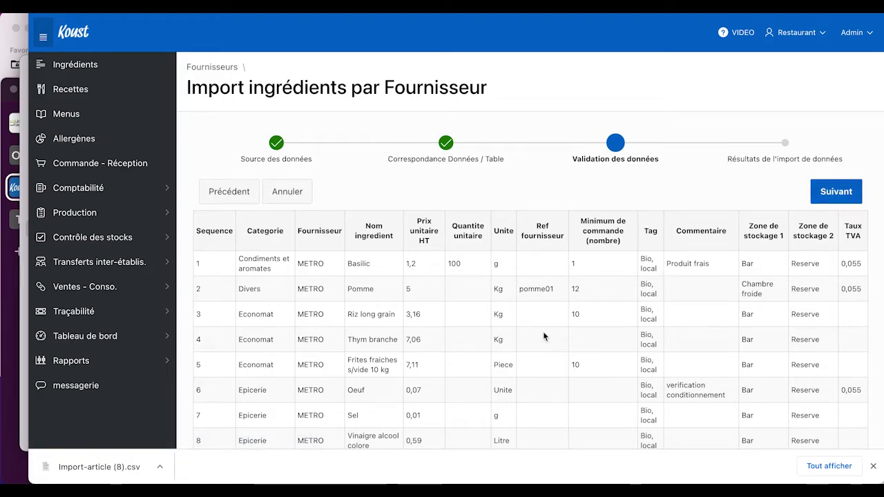
scroll(543, 336, "down", 3)
scroll(543, 337, "up", 2)
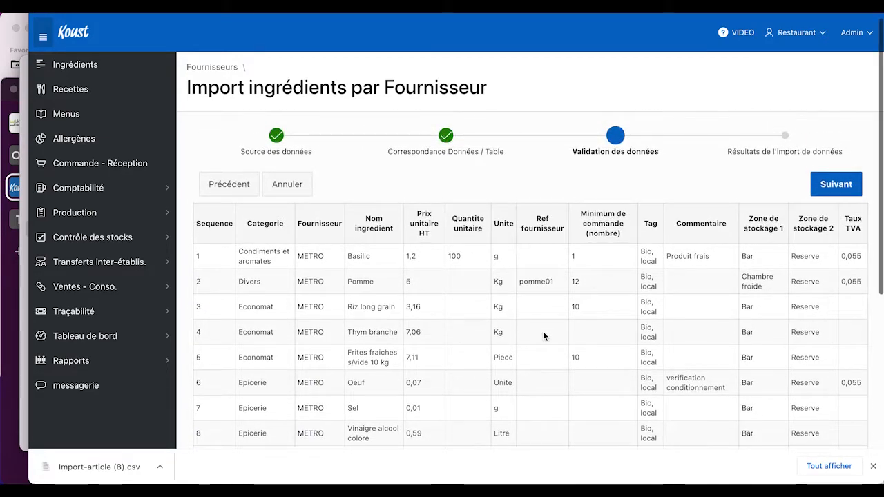
Step: Run the ingredient import, check the updated rows result and finish the wizard
left_click(835, 184)
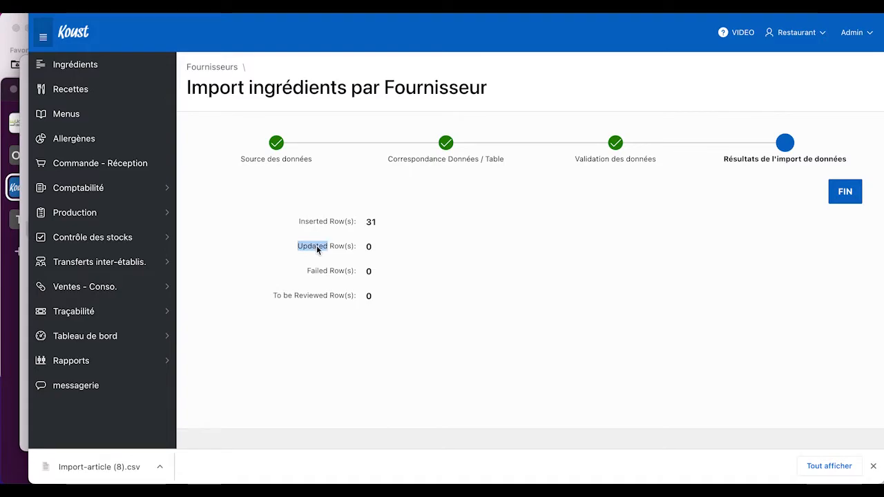
left_click(367, 247)
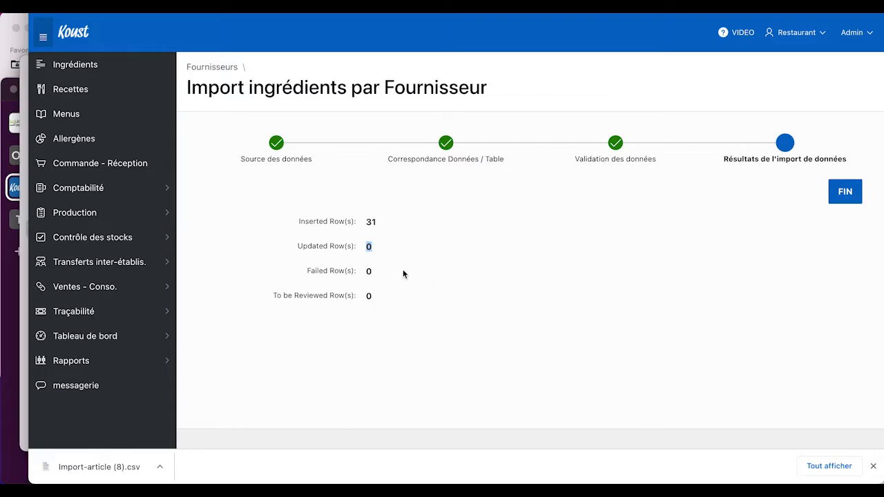
left_click(844, 193)
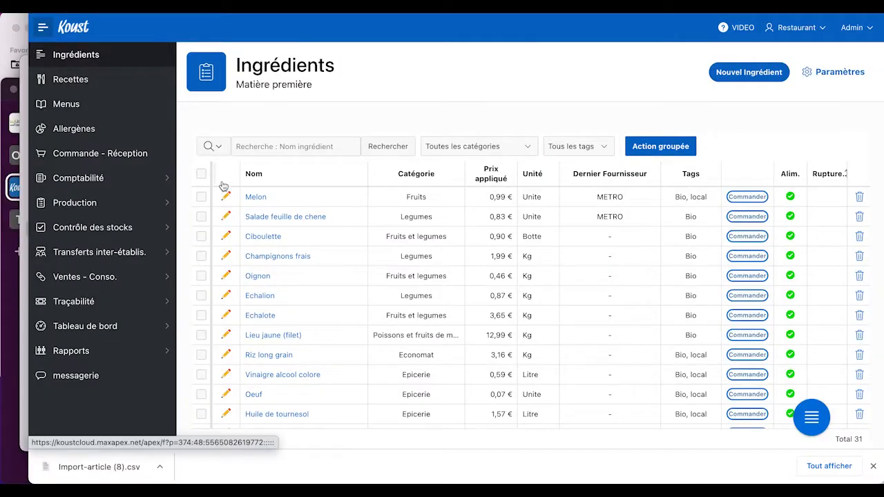
Step: Open the Basilic ingredient's record from the end of the ingredient list
scroll(450, 291, "down", 10)
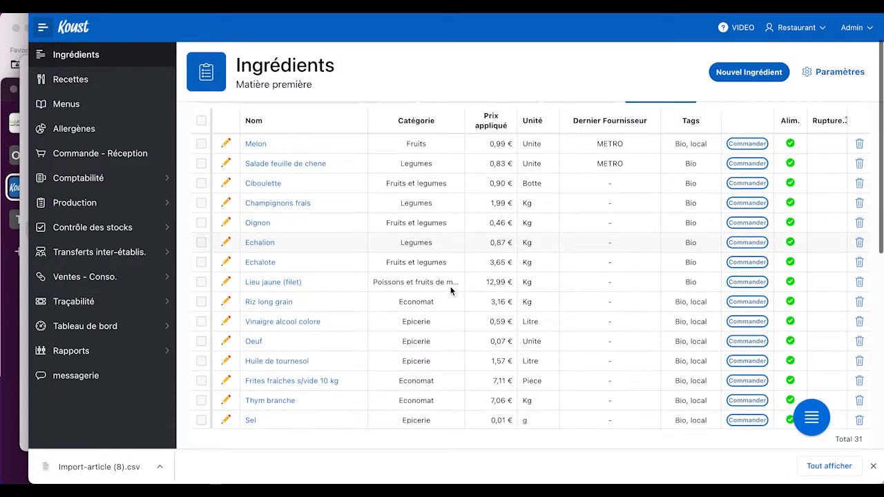
left_click(262, 344)
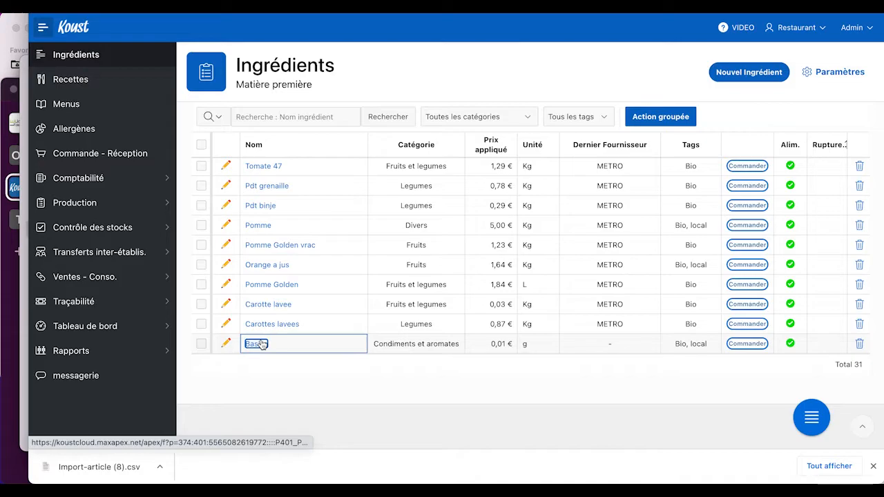
left_click(263, 344)
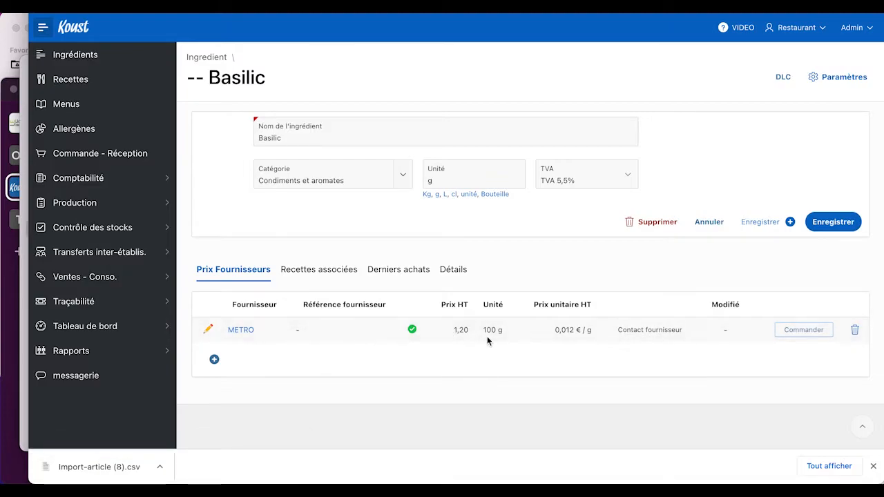
Step: Inspect Basilic's METRO supplier pricing and its Prix unitaire HT, leaving the supplier details unchanged
left_click(242, 331)
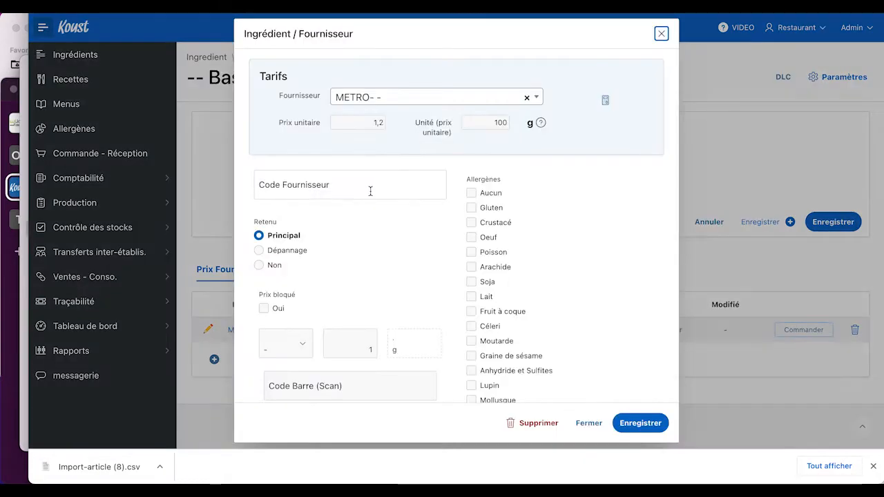
left_click_drag(362, 123, 389, 127)
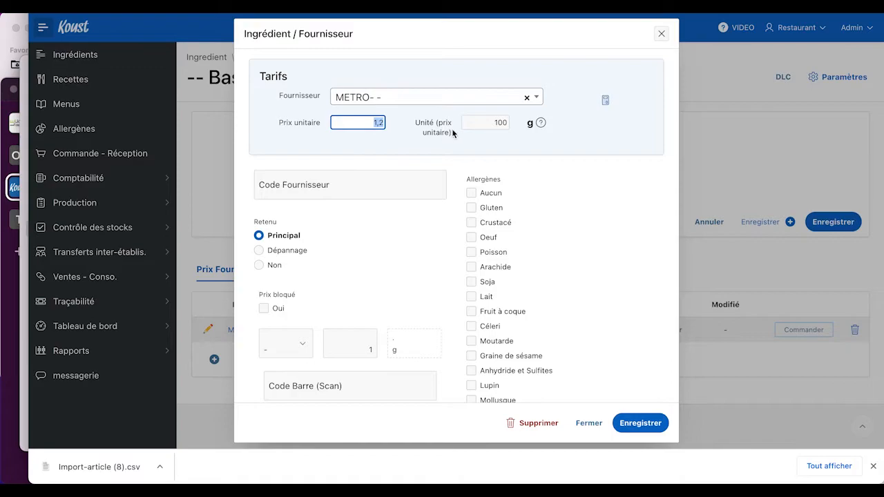
key("Escape")
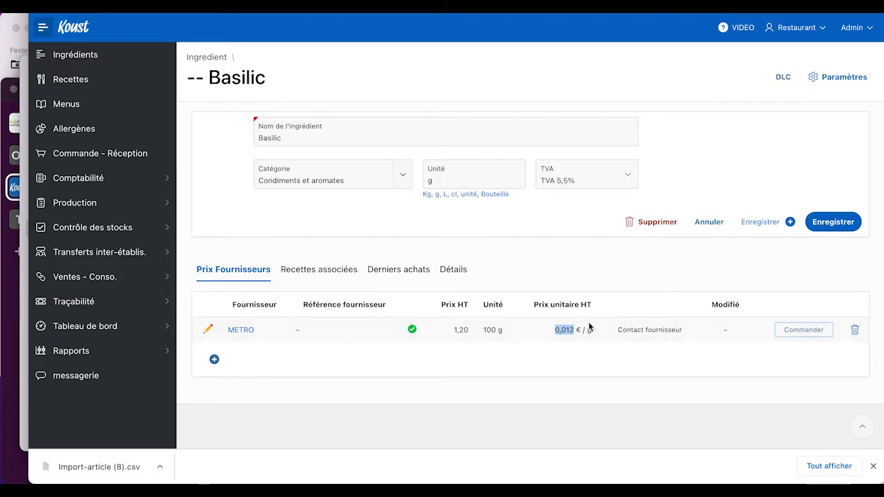
left_click(588, 330)
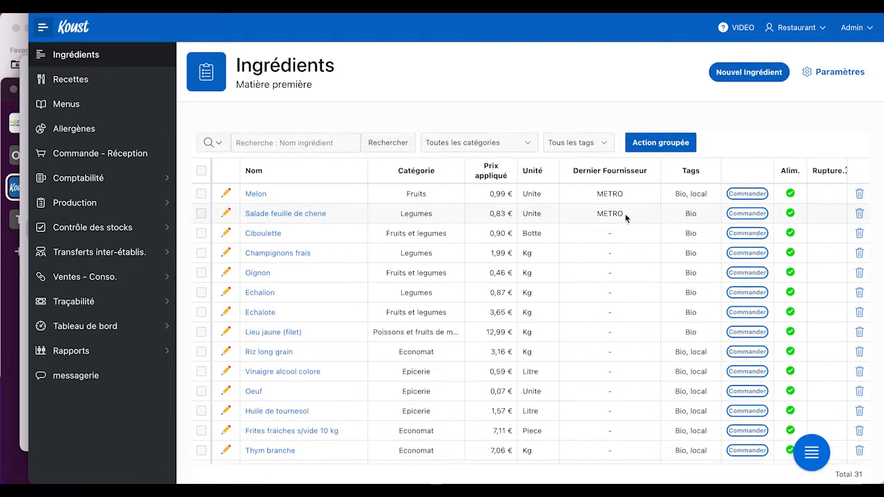
Step: Export the ingredient list to a CSV file and open the ingredient import wizard again
scroll(625, 215, "down", 5)
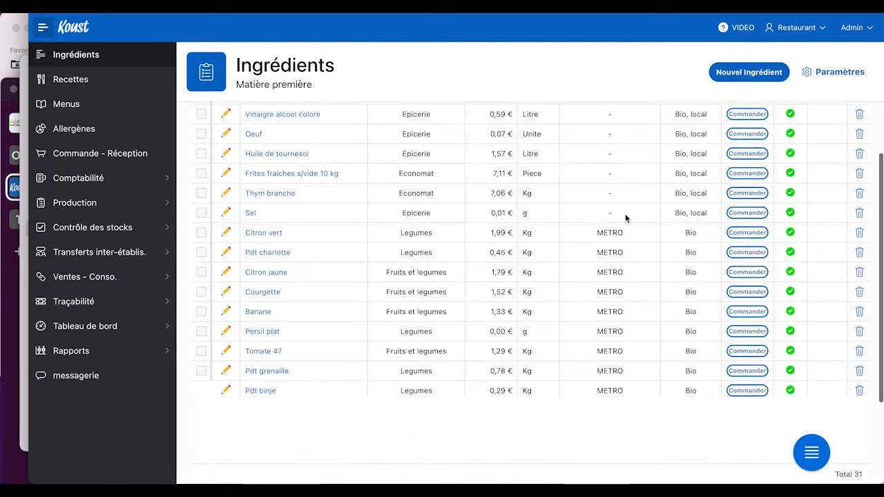
scroll(626, 218, "up", 8)
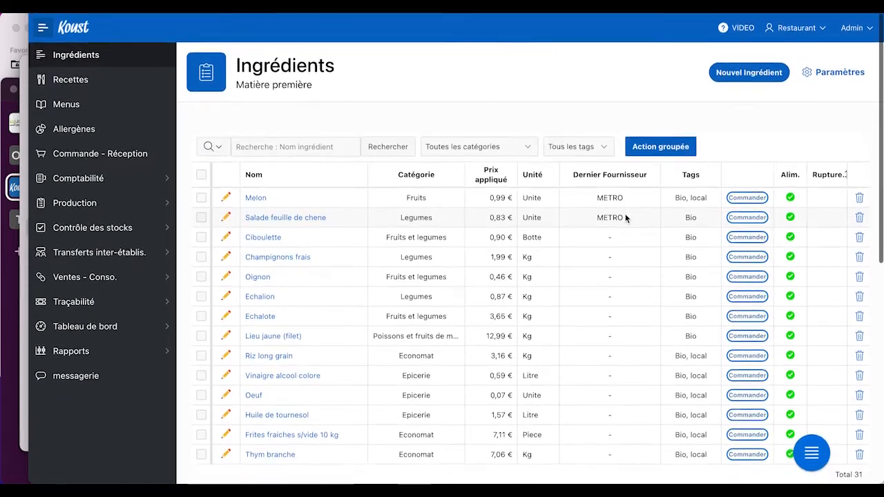
left_click(814, 452)
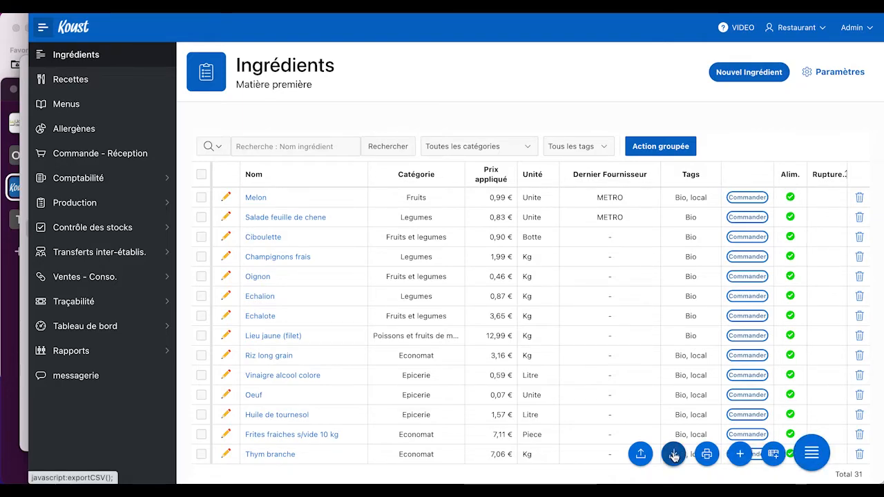
left_click(673, 456)
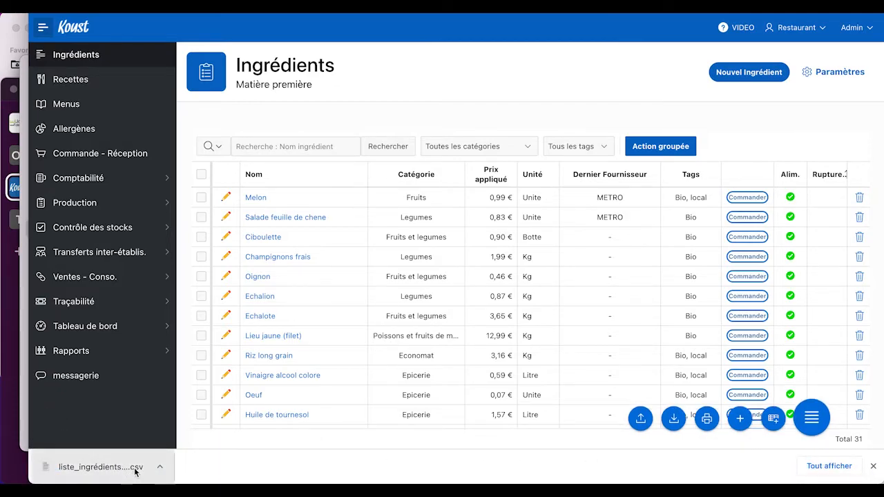
left_click(642, 419)
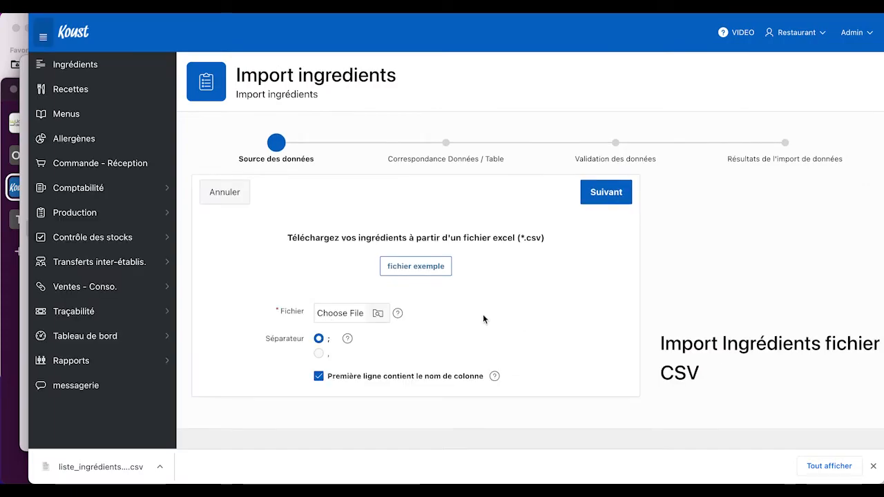